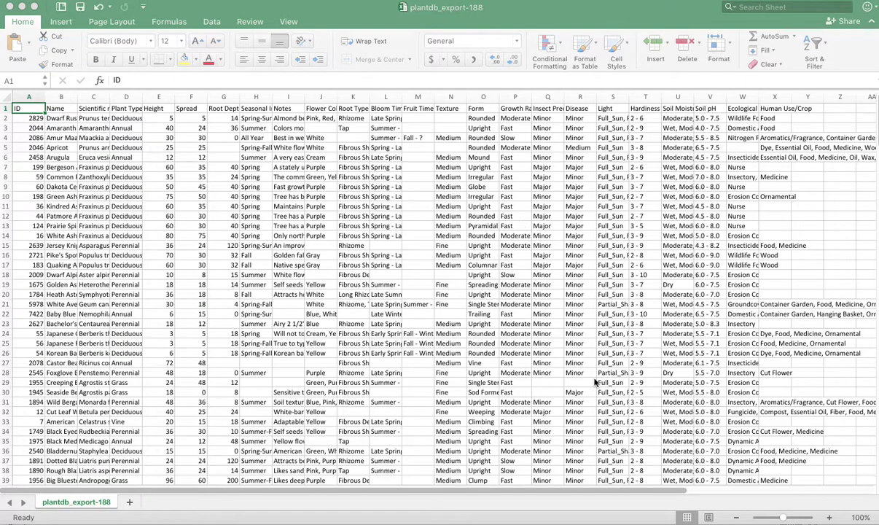
Step: Switch to the workbook "NC Plant List download formatting template 2"
drag(648, 488, 619, 481)
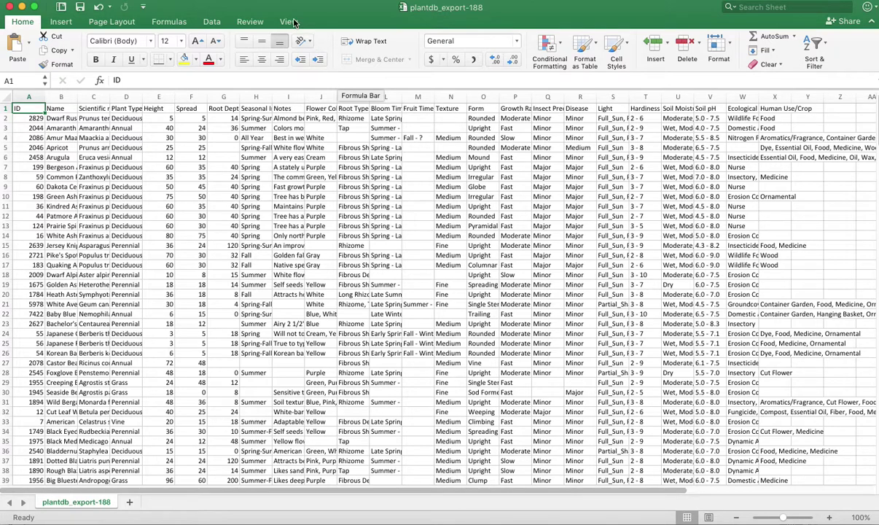
click(248, 7)
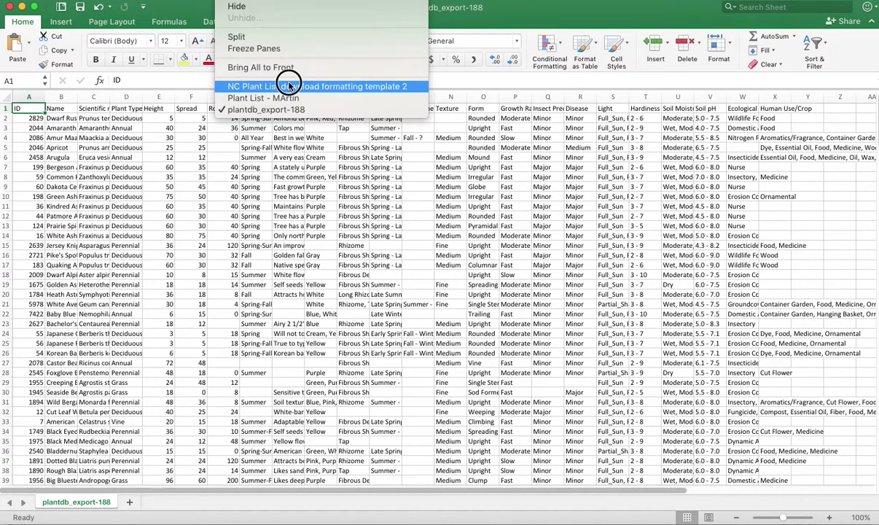
click(320, 86)
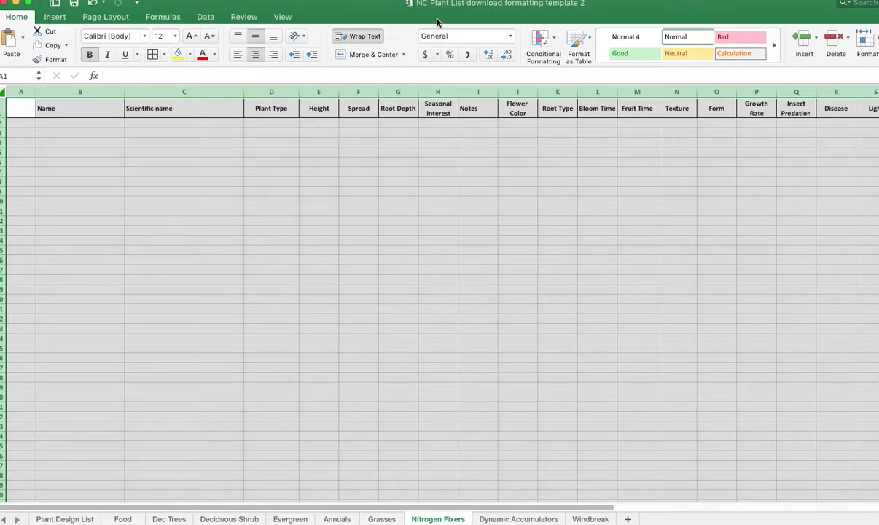
drag(443, 18, 451, 24)
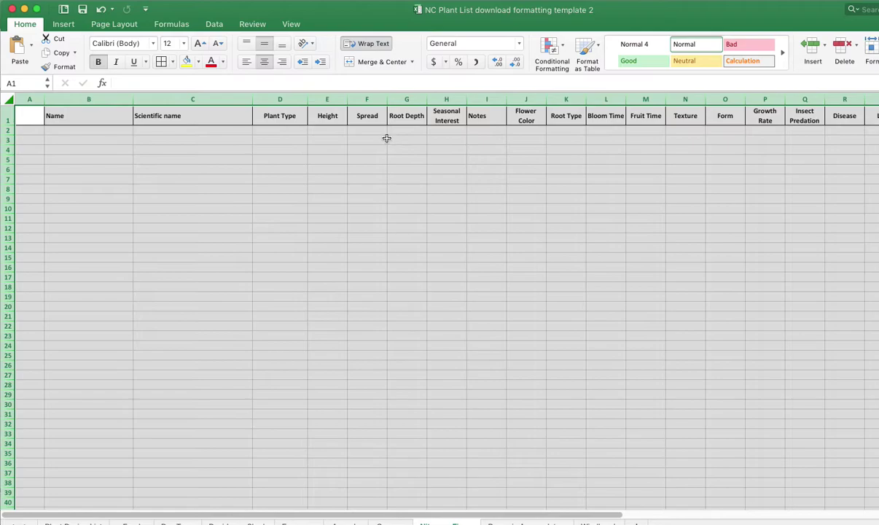
Step: Copy the template's entire Nitrogen Fixers sheet
click(8, 100)
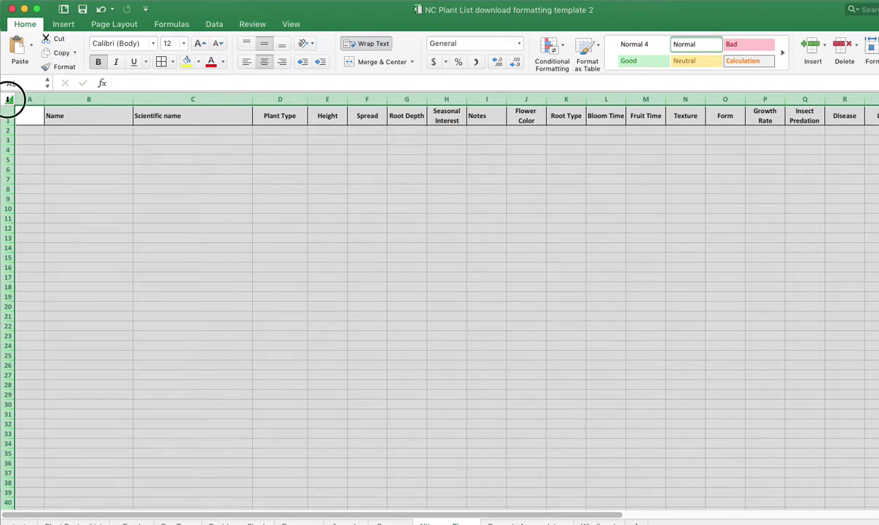
click(67, 138)
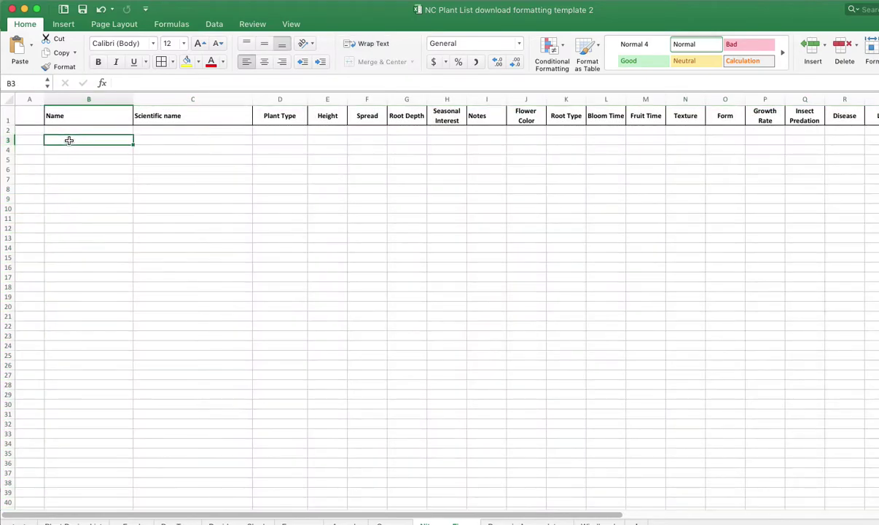
click(9, 98)
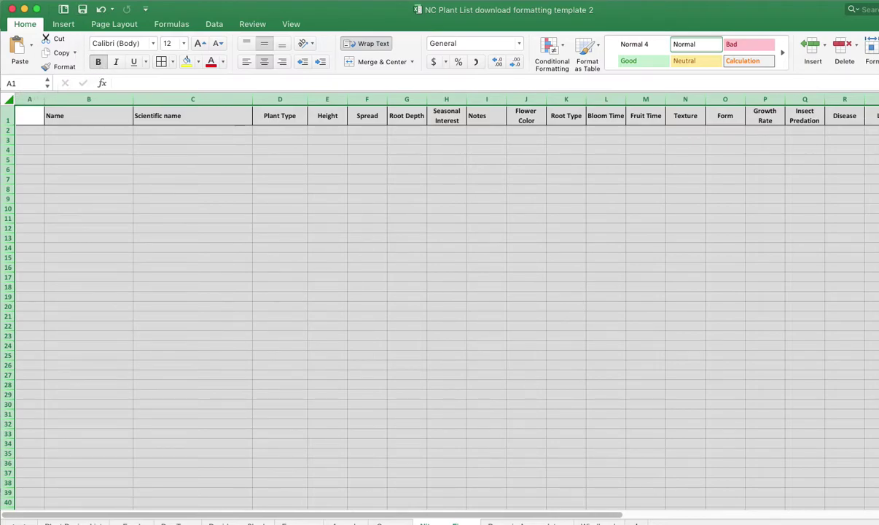
click(37, 0)
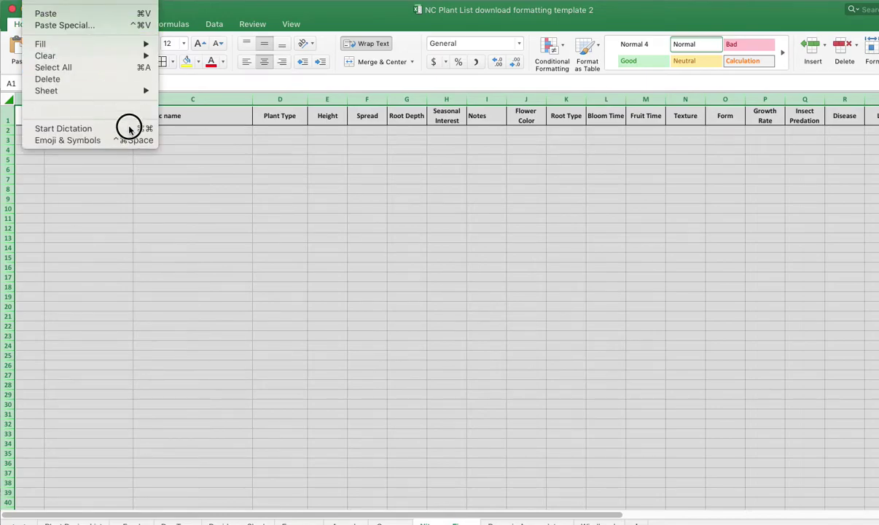
click(272, 191)
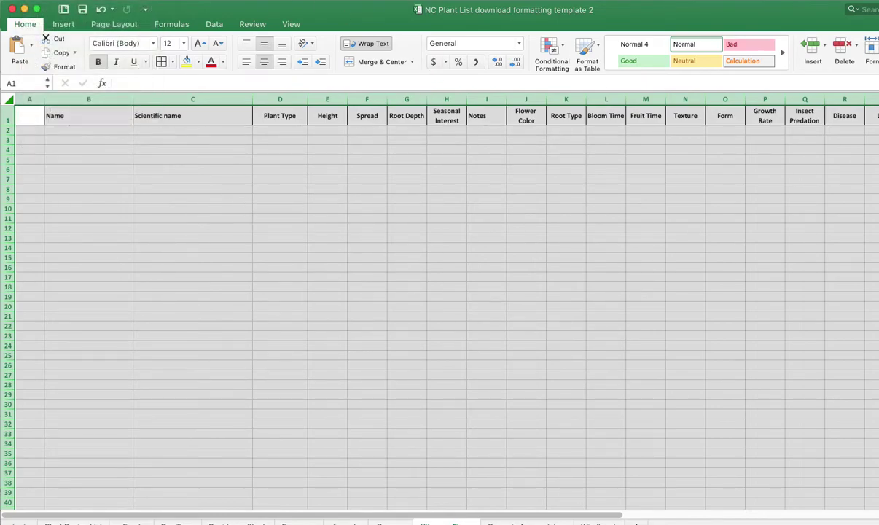
Step: Return to the plantdb_export-188 workbook and paste only the template's formats onto the whole sheet with Paste Special
click(219, 0)
click(283, 110)
click(6, 97)
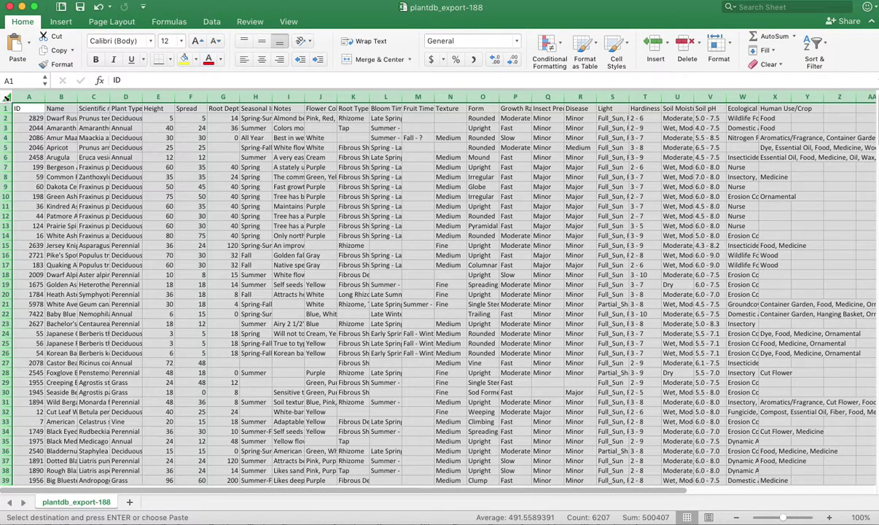
click(48, 1)
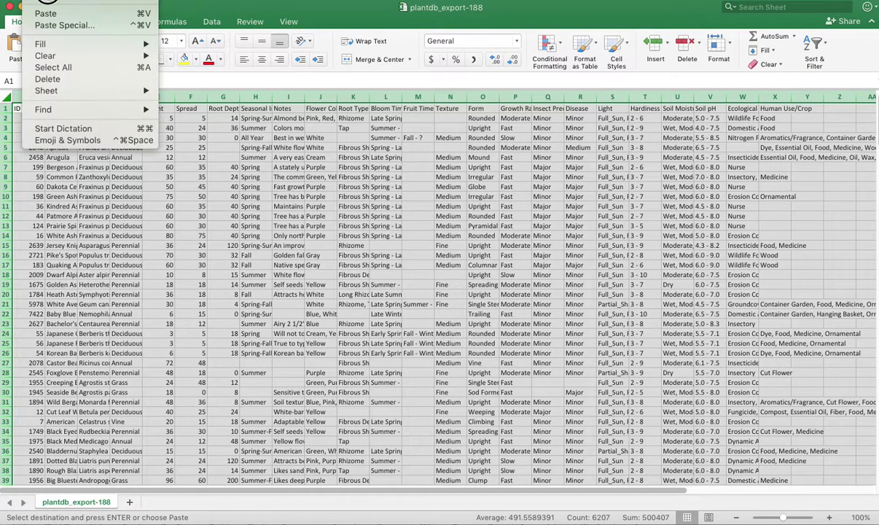
click(72, 27)
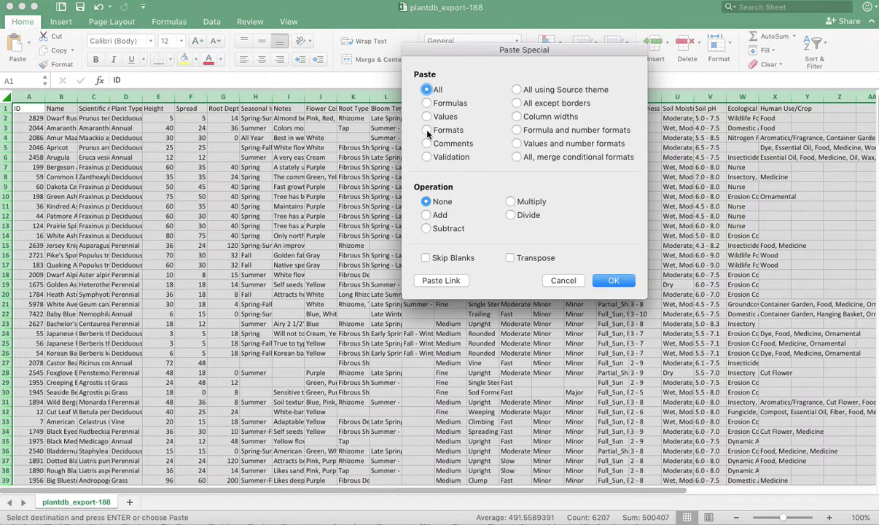
click(427, 131)
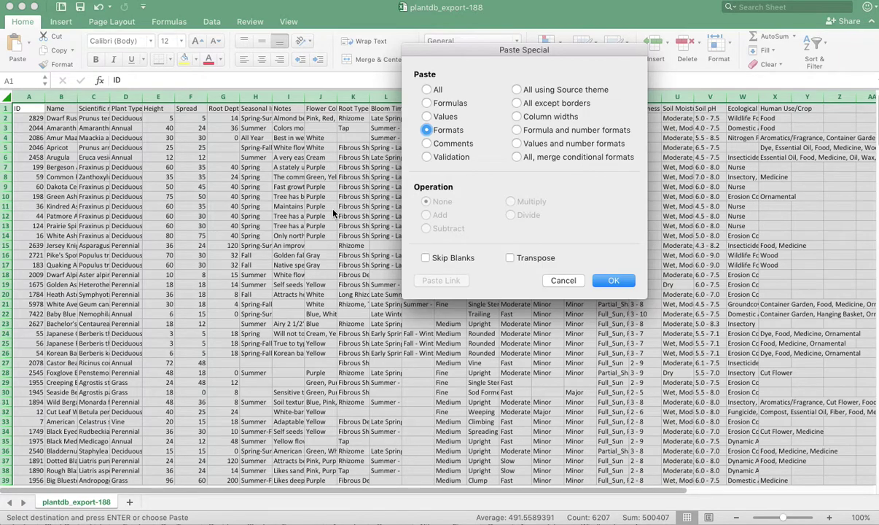
click(614, 280)
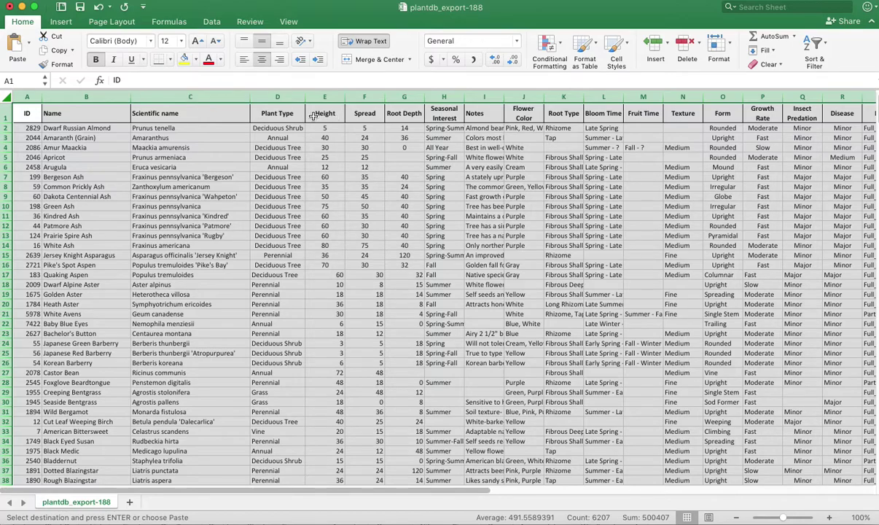
click(96, 211)
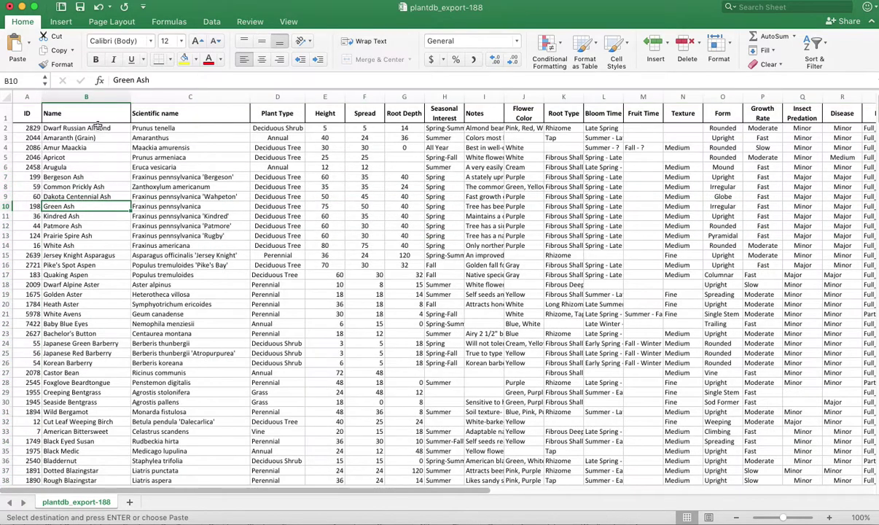
Step: Center the contents of the ID, Height, Spread, Root Depth and Plant Type columns horizontally
click(27, 97)
click(261, 59)
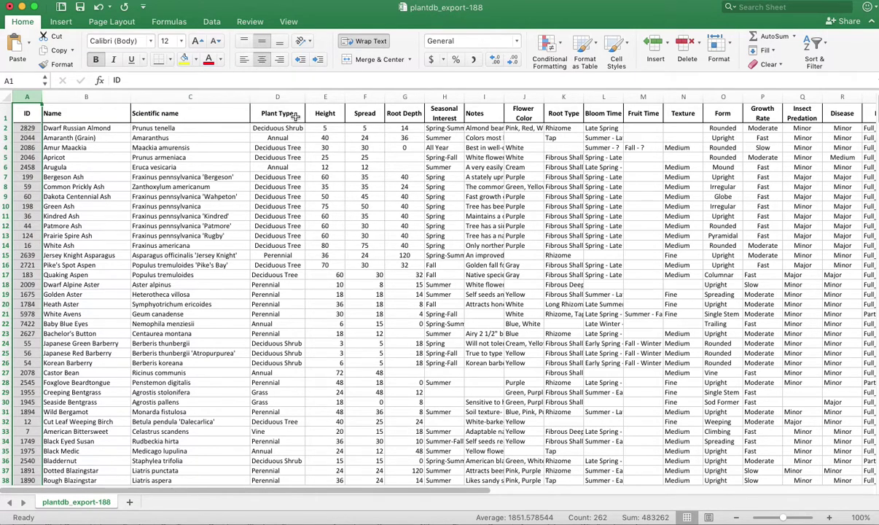
drag(313, 109, 392, 114)
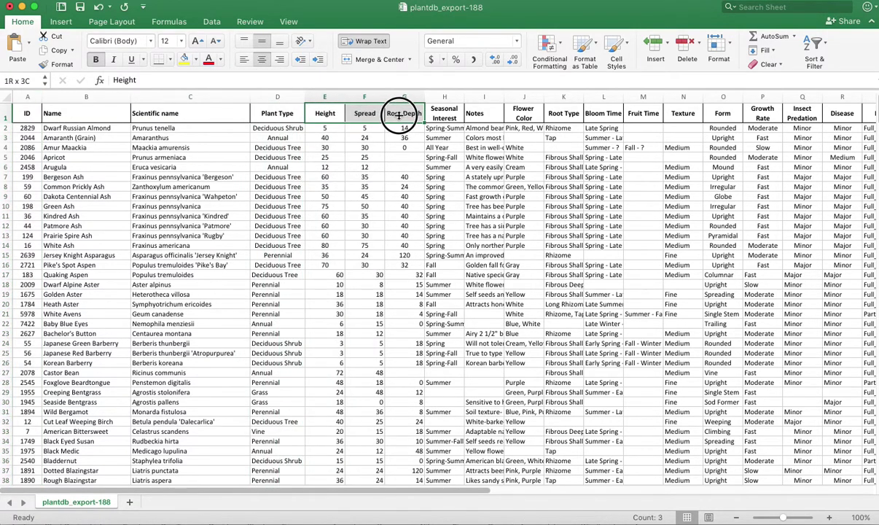
drag(324, 96, 402, 94)
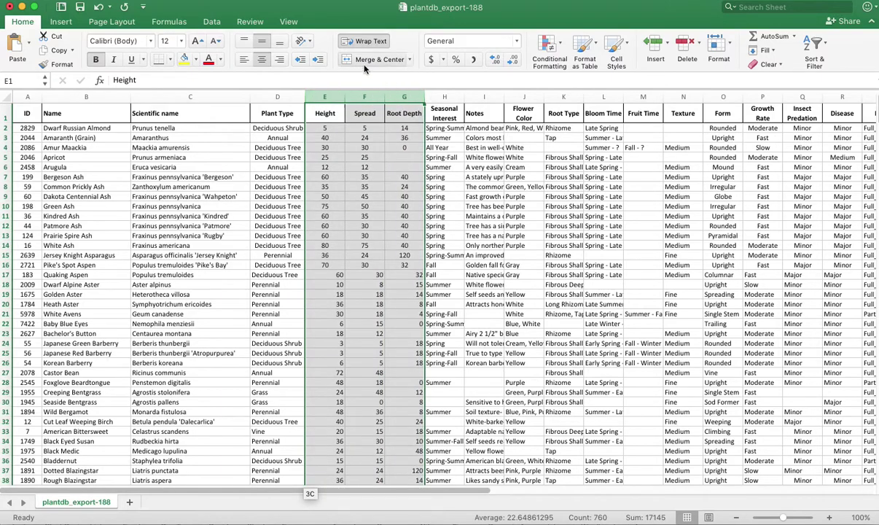
click(261, 59)
click(262, 59)
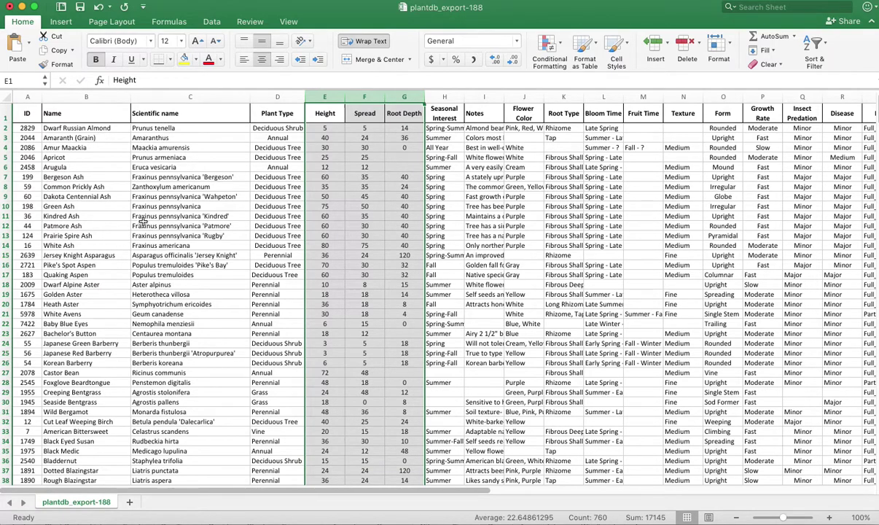
click(277, 96)
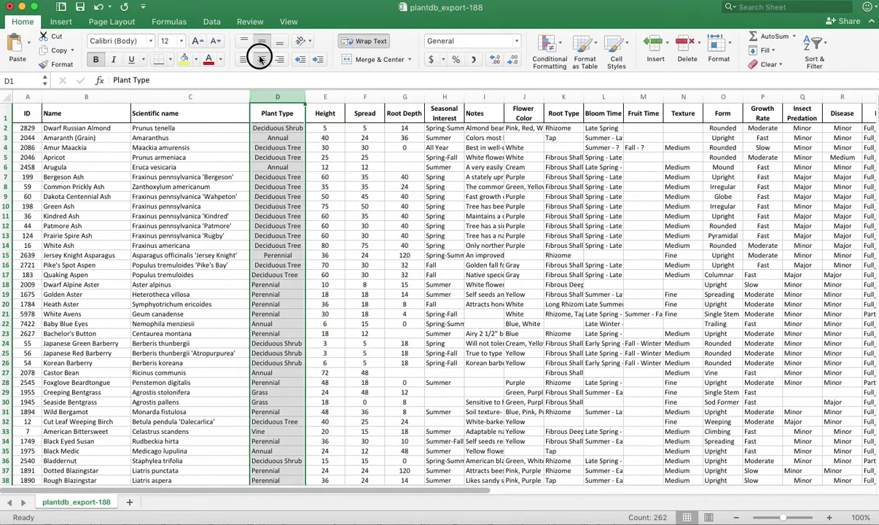
click(263, 59)
click(262, 59)
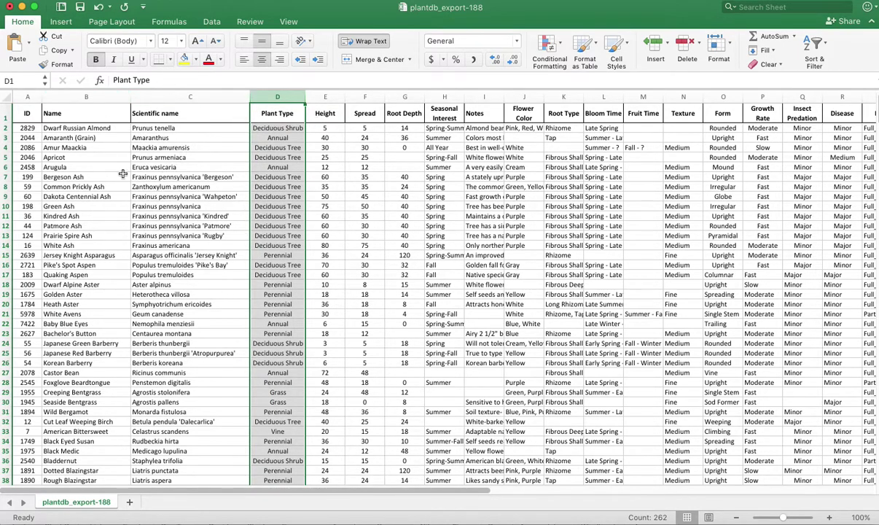
Step: Sort the whole sheet, treating row 1 as headers, by Plant Type and then by Scientific name, both A to Z
click(5, 95)
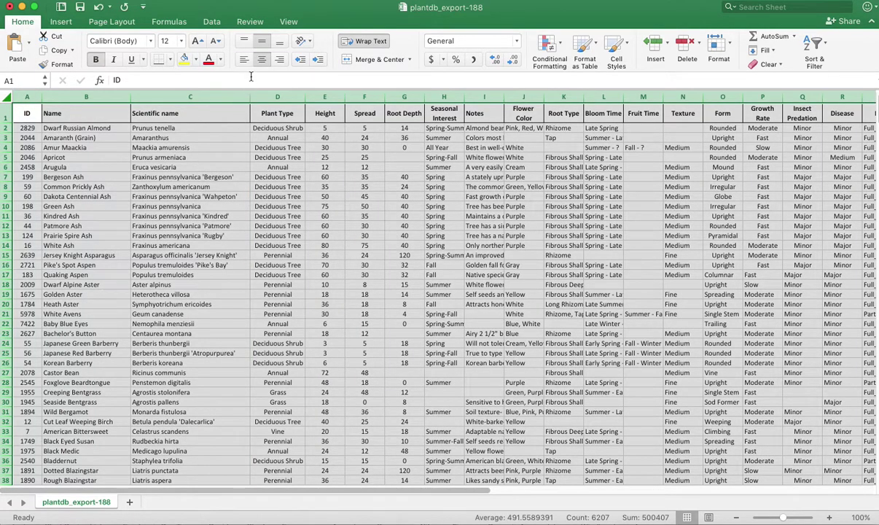
click(213, 22)
click(213, 22)
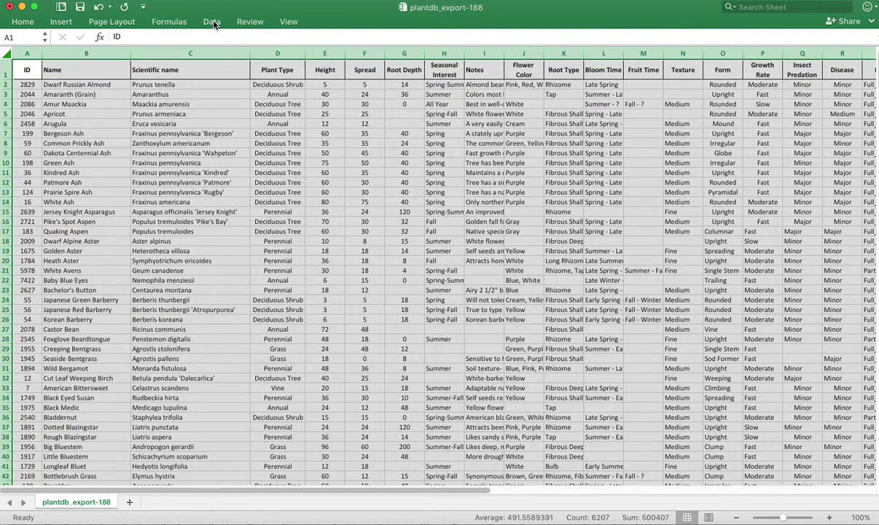
click(204, 24)
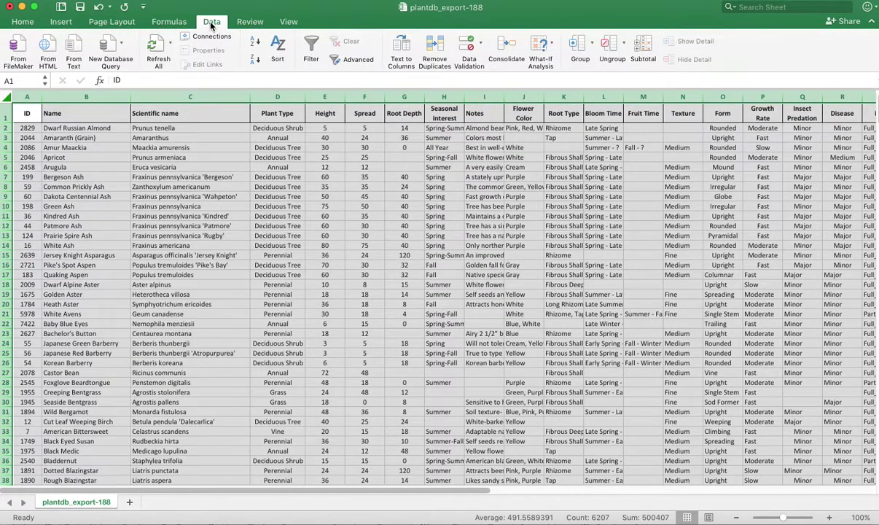
click(278, 48)
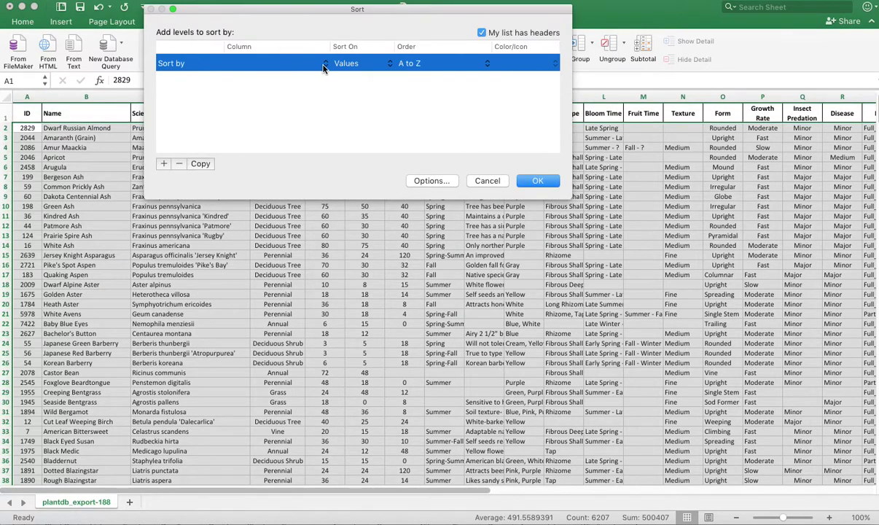
click(163, 163)
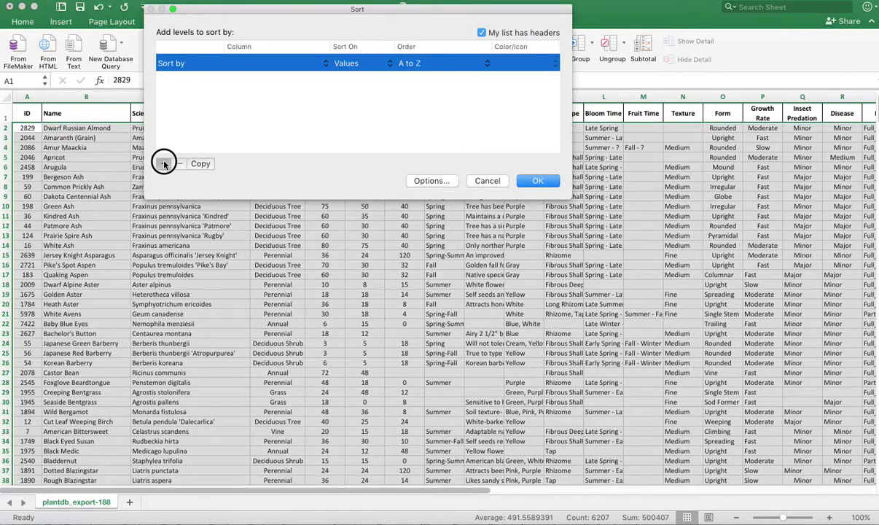
click(324, 64)
click(274, 96)
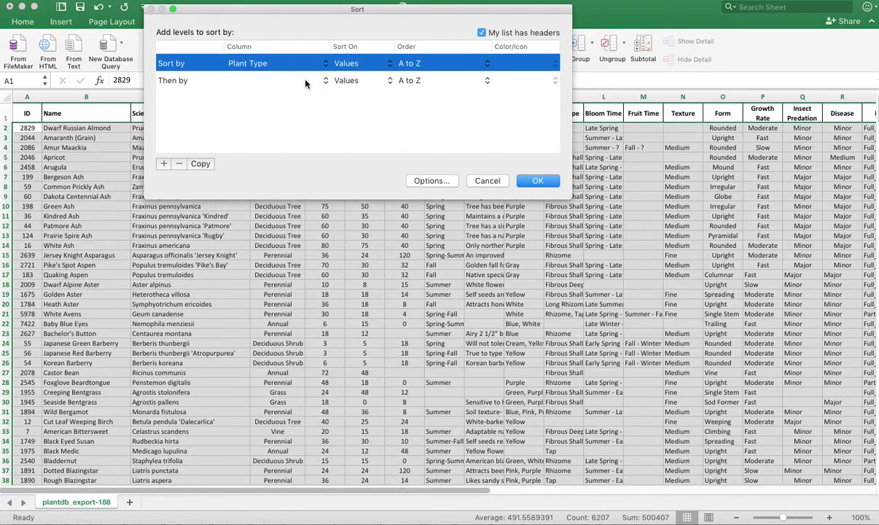
click(325, 80)
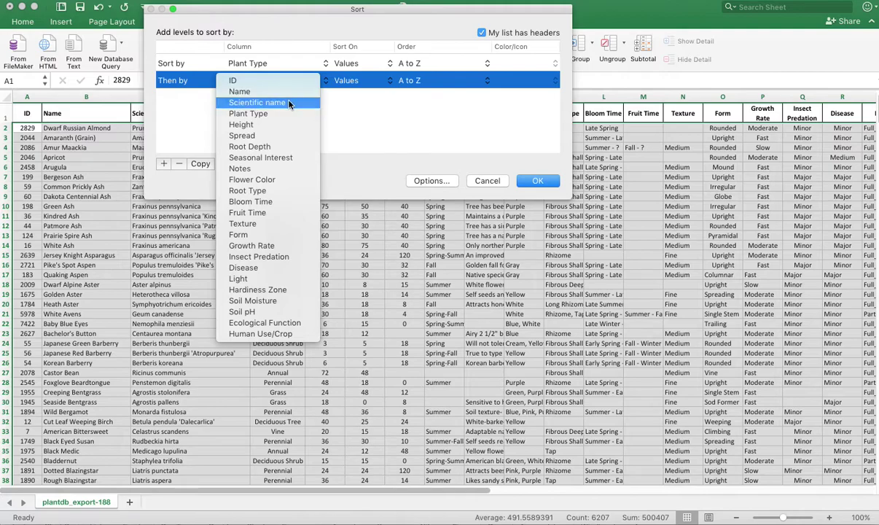
click(286, 103)
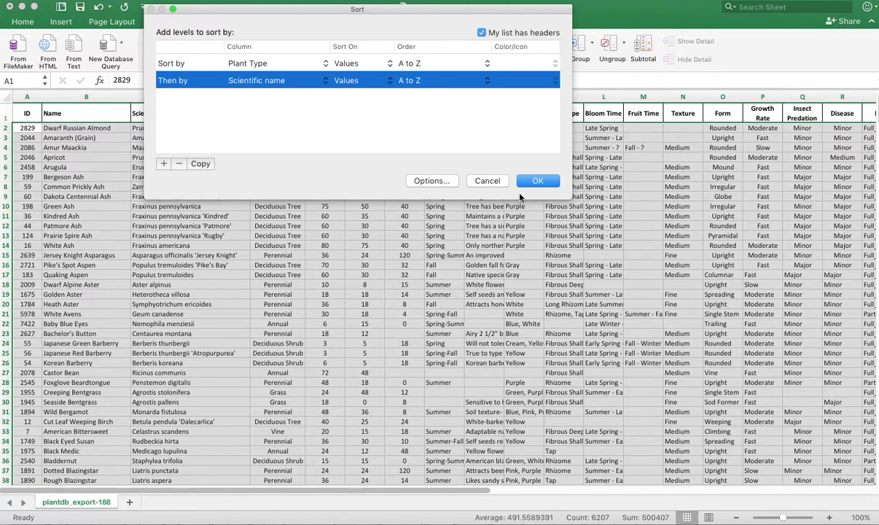
click(538, 180)
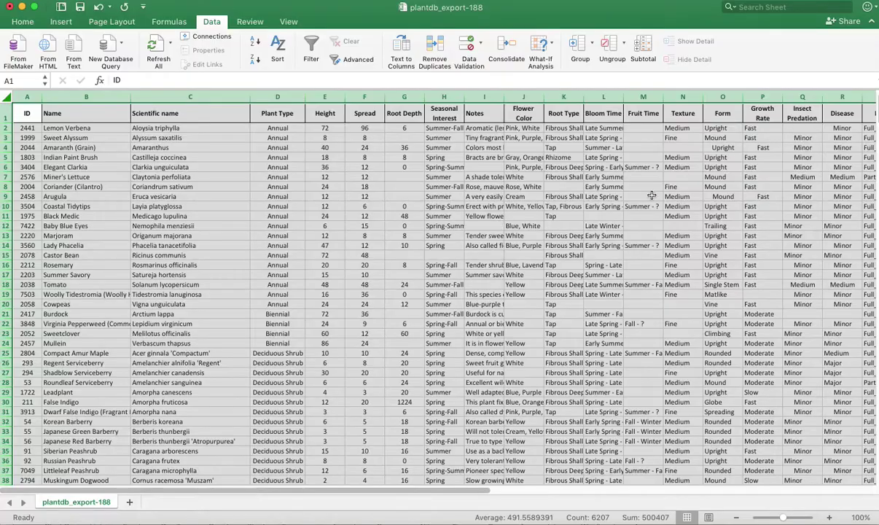
drag(640, 198, 641, 207)
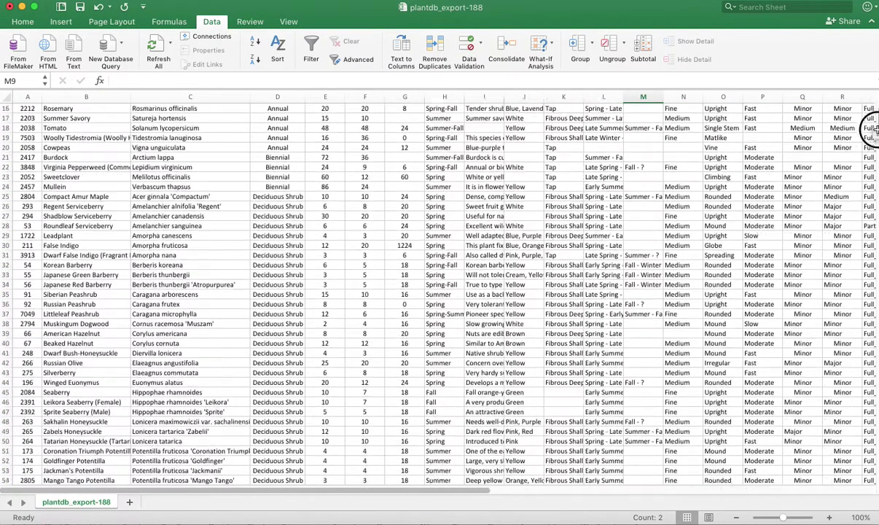
drag(874, 130, 861, 222)
scroll(861, 222, down, 10)
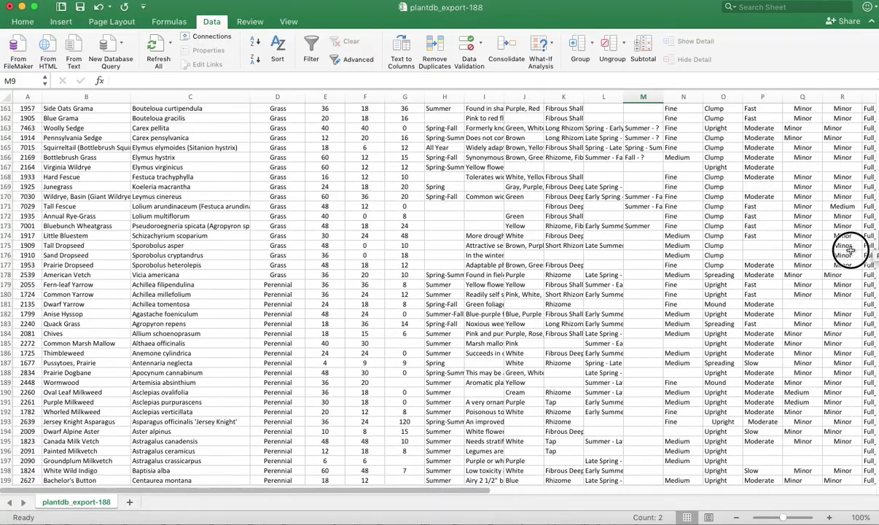
scroll(850, 250, up, 20)
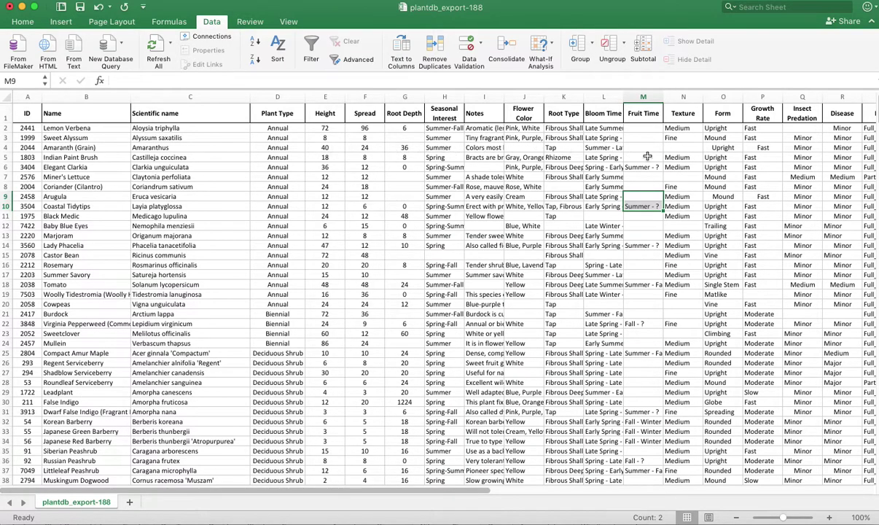
Step: Save the workbook in Excel Workbook format under a new file name: "Z4-SL-" followed by the surname in capitals
click(6, 97)
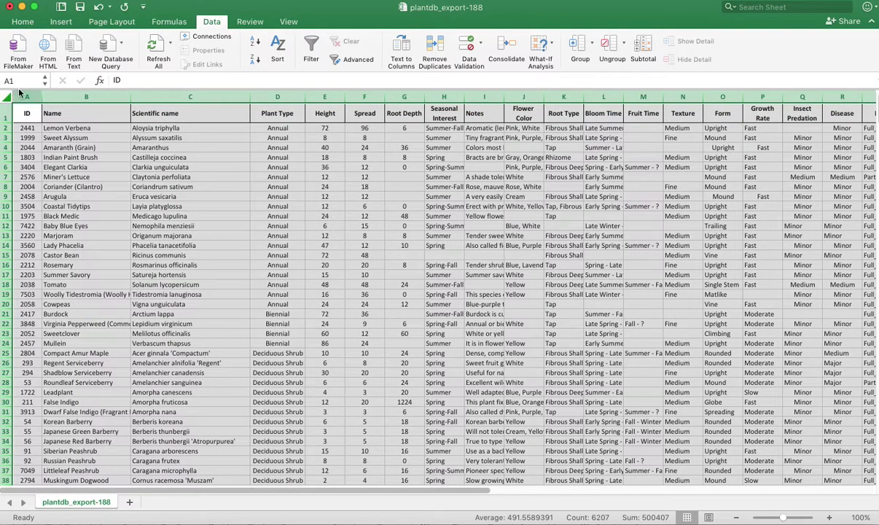
click(22, 0)
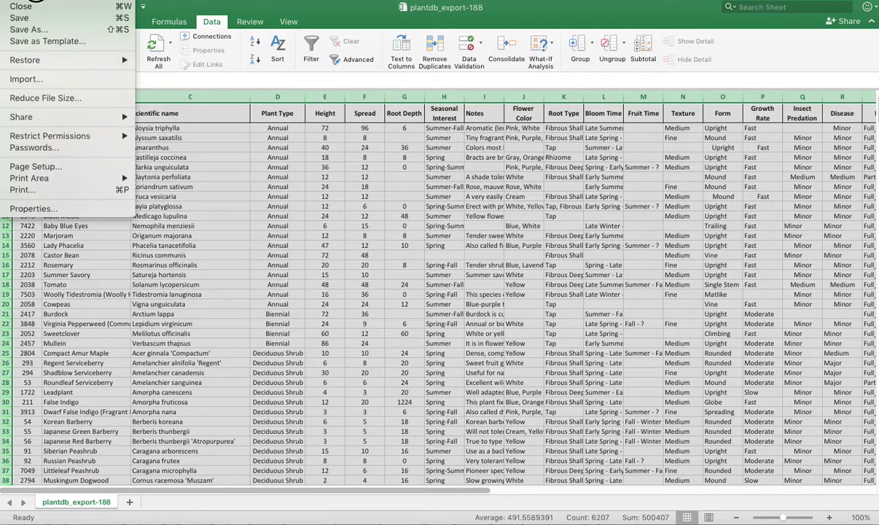
click(44, 29)
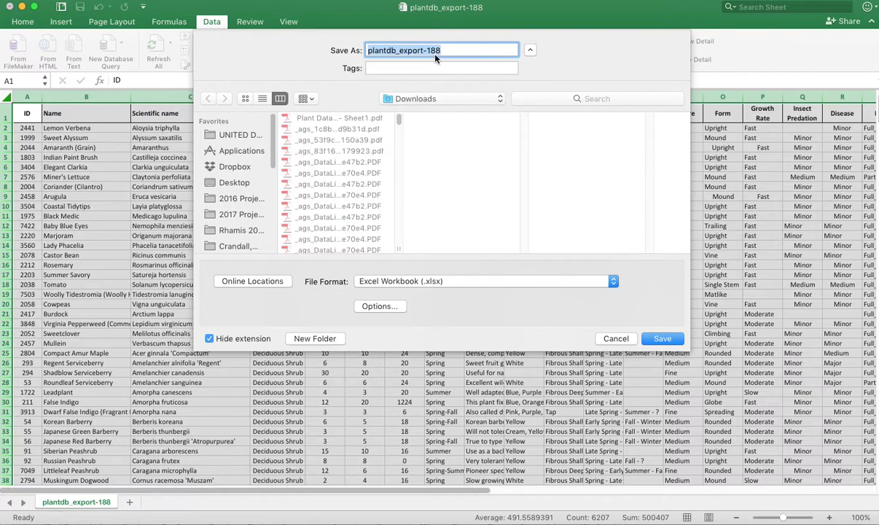
text(Z4-SL-)
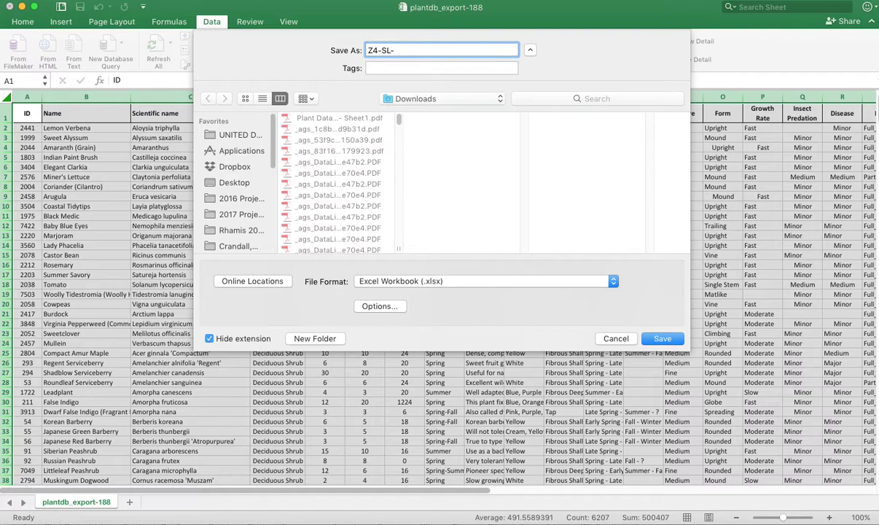
text(MARTIN)
click(661, 340)
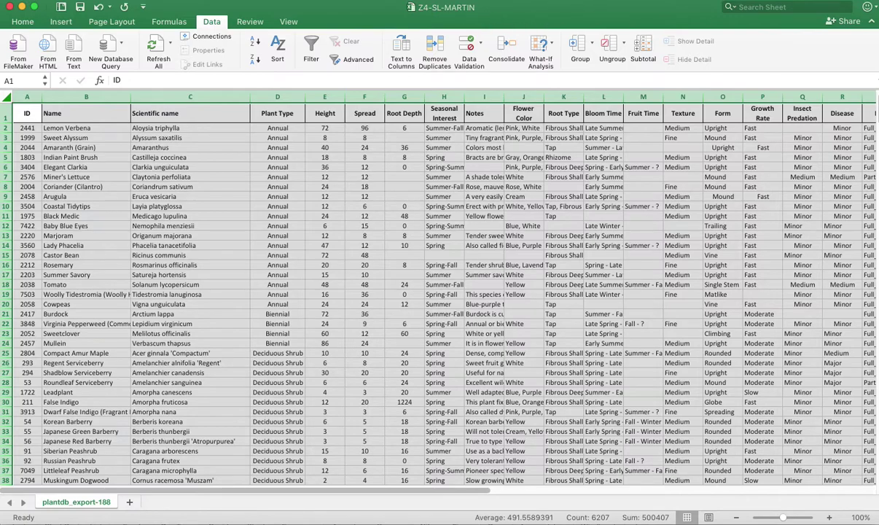
Step: Insert a blank column before the ID column and narrow it slightly
click(28, 97)
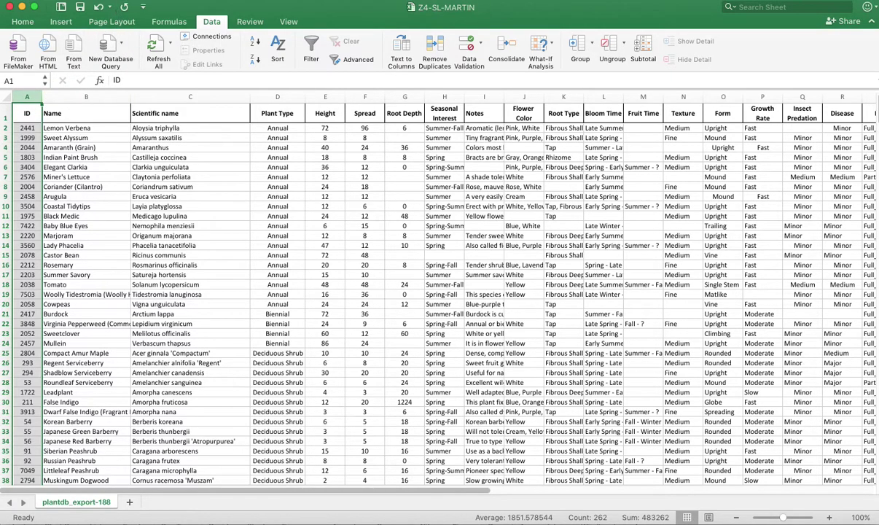
click(95, 1)
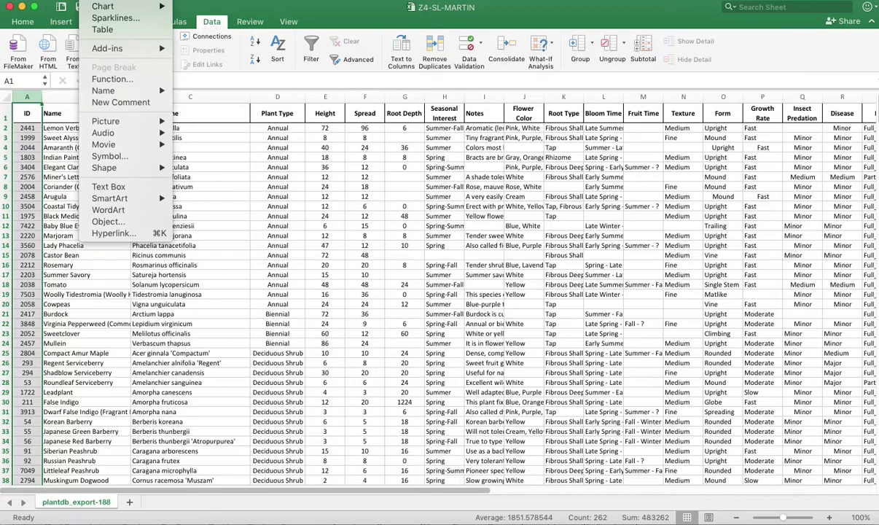
click(109, 0)
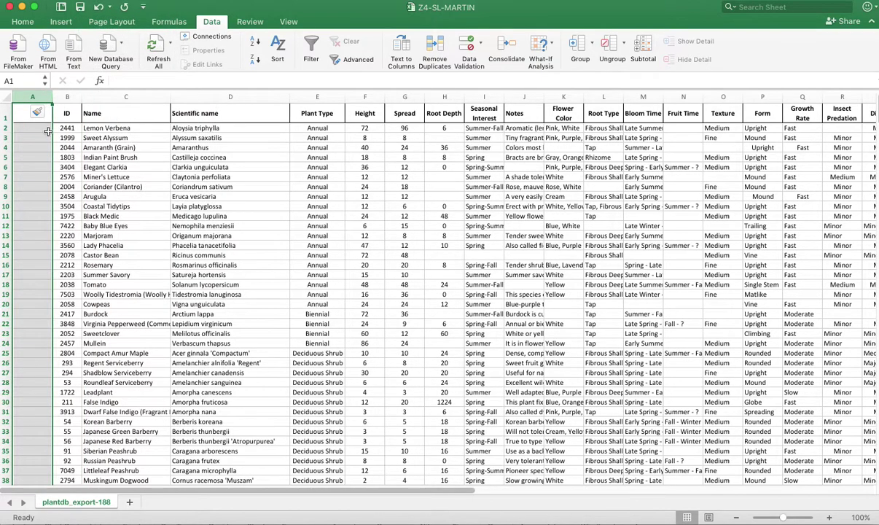
click(32, 146)
drag(52, 94, 40, 94)
Step: Mark plants with an X in the blank column A at rows 12, 16, 21, 25, 27, 31 and 34
click(31, 138)
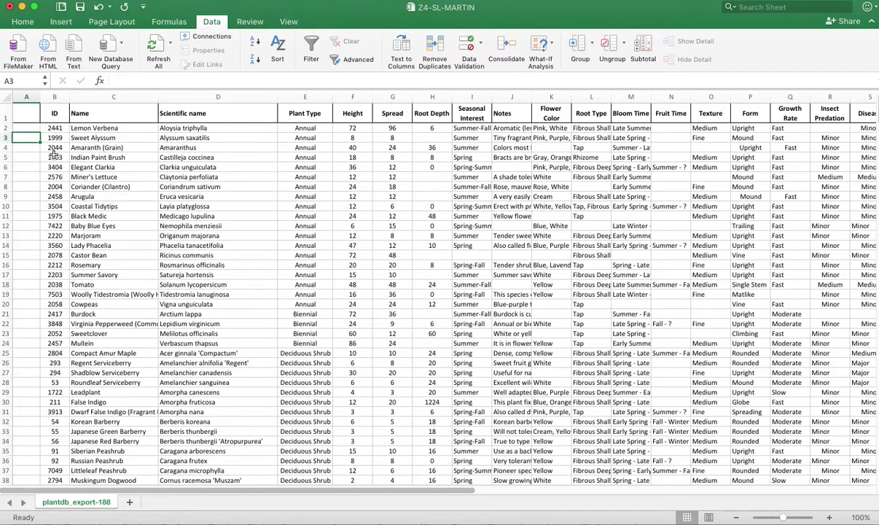
key(Down)
key(Down)
key(Down)
key(Down)
key(Down)
key(Down)
key(Down)
key(Down)
key(Down)
text(X)
key(Down)
key(Down)
key(Down)
key(Down)
text(X)
key(Down)
key(Down)
key(Down)
key(Down)
key(Down)
text(X)
key(Down)
key(Down)
key(Down)
key(Down)
text(X)
key(Down)
key(Down)
text(X)
key(Down)
key(Down)
key(Down)
key(Down)
text(X)
key(Down)
key(Down)
key(Down)
text(X)
key(Down)
key(Down)
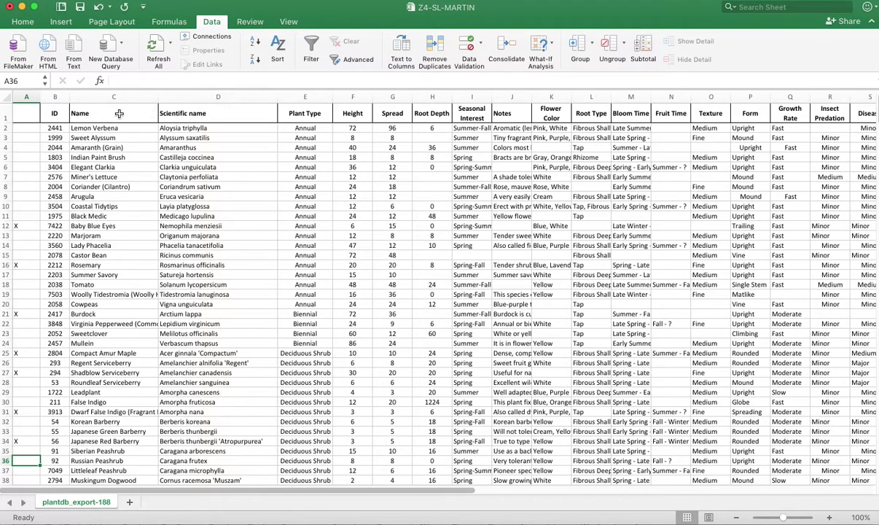
click(6, 95)
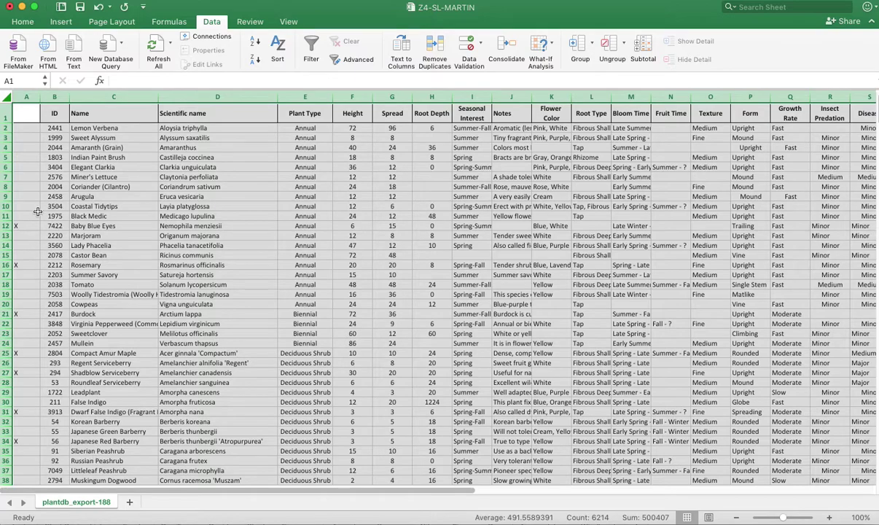
click(27, 115)
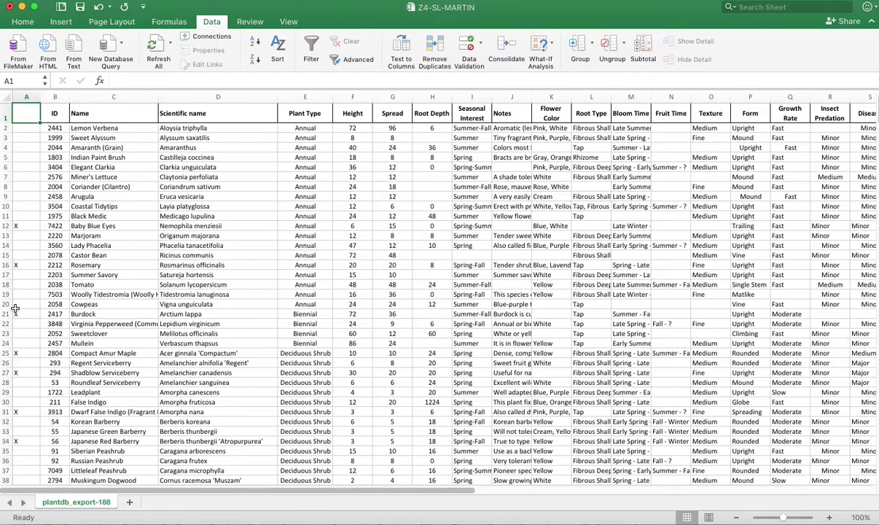
Step: Collapse row 2 until it is hidden and bring it back by enlarging the row heights across rows 1 to 3
mouse_move(15, 133)
mouse_down()
mouse_move(9, 181)
mouse_move(8, 81)
mouse_move(5, 178)
mouse_move(14, 125)
mouse_move(6, 116)
mouse_move(14, 124)
mouse_move(6, 126)
mouse_up()
click(15, 138)
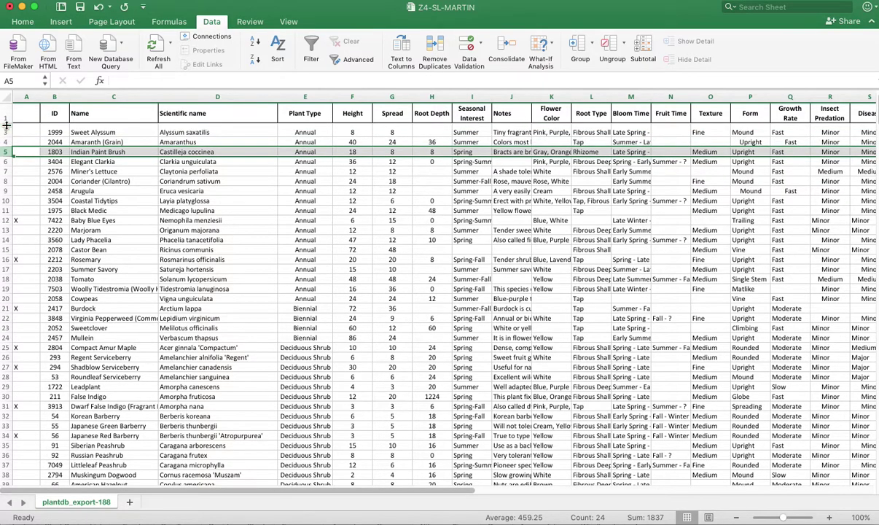
click(6, 132)
drag(6, 124, 15, 143)
click(5, 115)
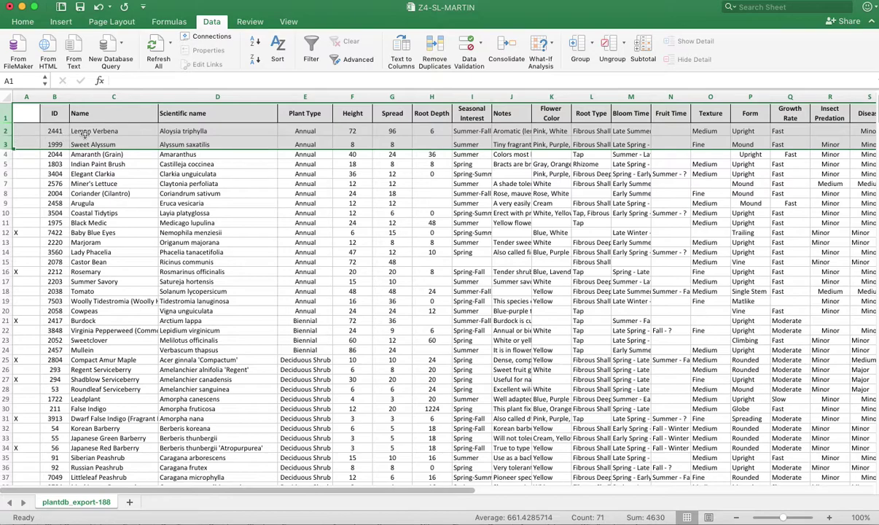
click(131, 143)
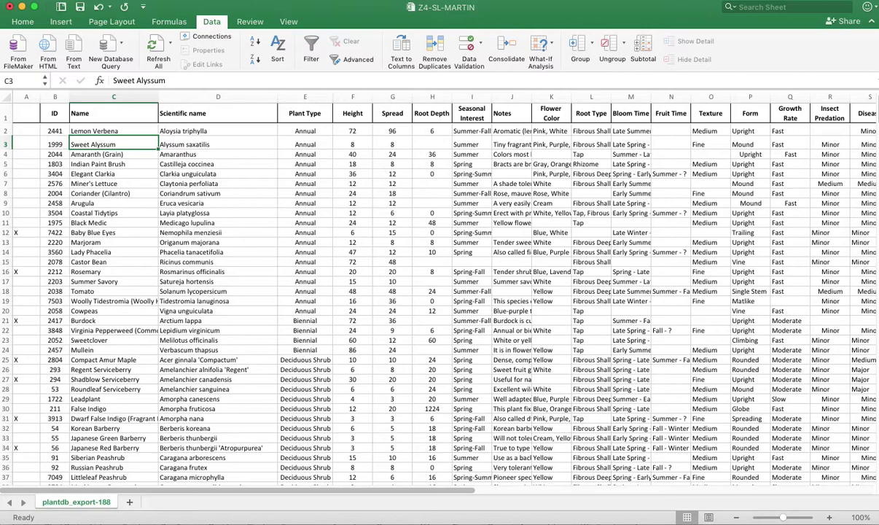